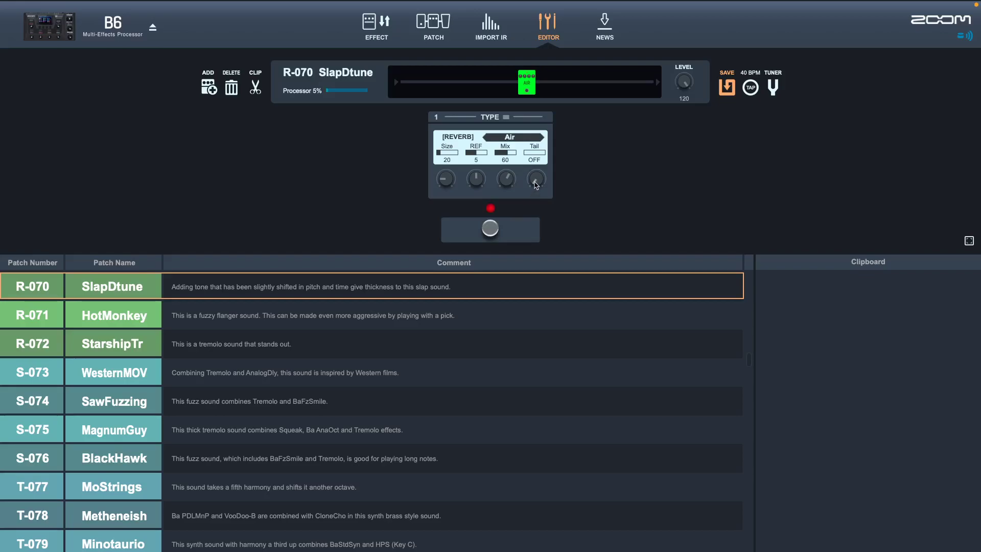
# Adjust the Air reverb to Size 69, REF 3 and Mix 68, with Tail ON.
pyautogui.moveTo(446, 190); pyautogui.dragTo(457, 139)
pyautogui.moveTo(506, 180); pyautogui.dragTo(483, 216)
pyautogui.scroll(-1, 505, 175)
pyautogui.moveTo(448, 180); pyautogui.dragTo(453, 201)
# Change the reverb type to Room and set PreD to 18, Decay to 22 and Mix to 77.
pyautogui.click(506, 118)
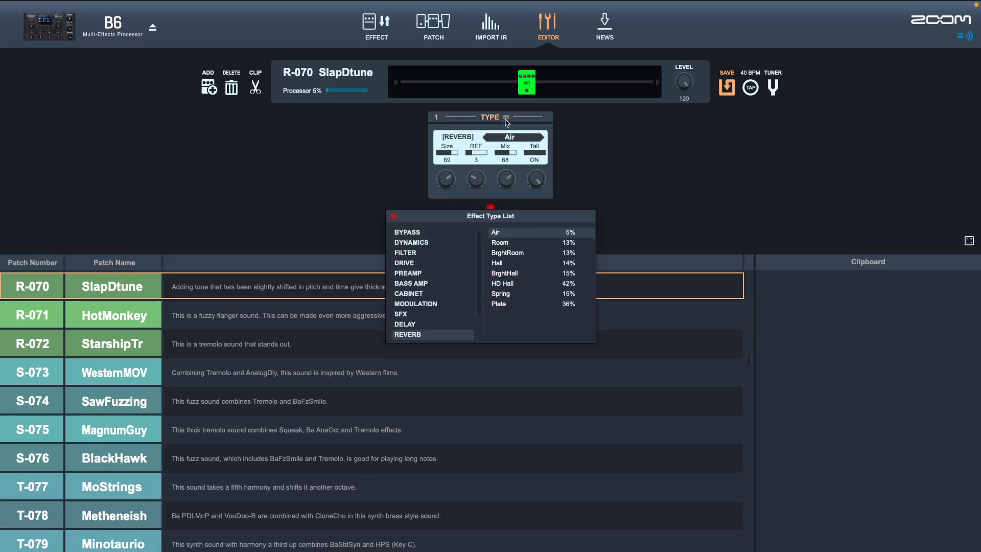
pyautogui.click(509, 244)
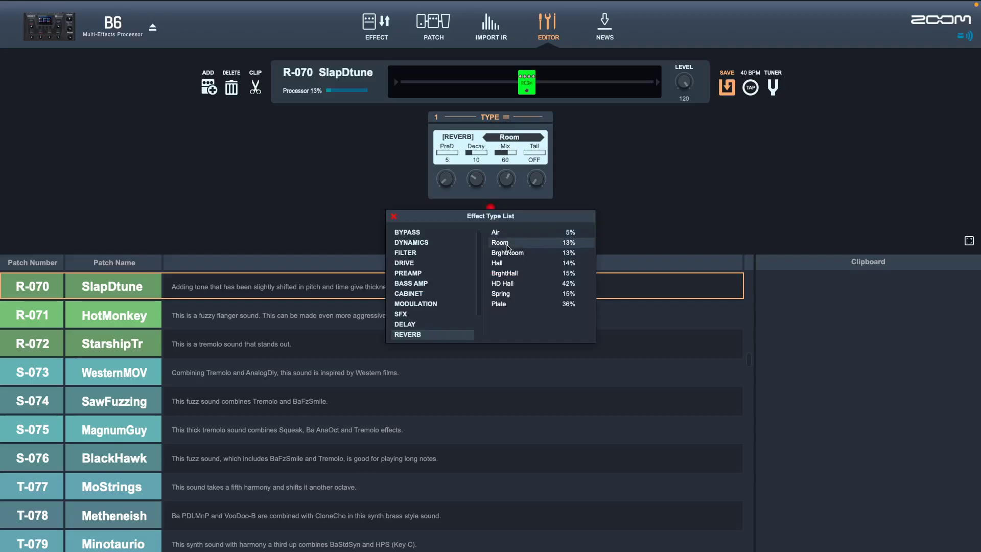
pyautogui.click(393, 216)
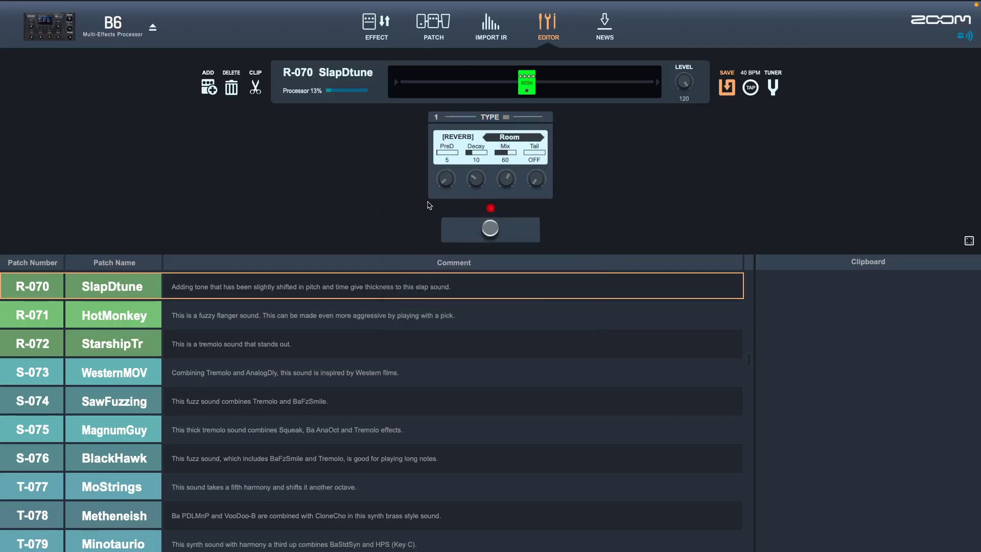
pyautogui.moveTo(444, 181); pyautogui.dragTo(449, 147)
pyautogui.moveTo(446, 175); pyautogui.dragTo(476, 152)
pyautogui.moveTo(506, 182); pyautogui.dragTo(445, 232)
# Change the reverb type to BrghtRoom and set PreD to 15, Decay to 30 and Tone to 5.
pyautogui.click(506, 118)
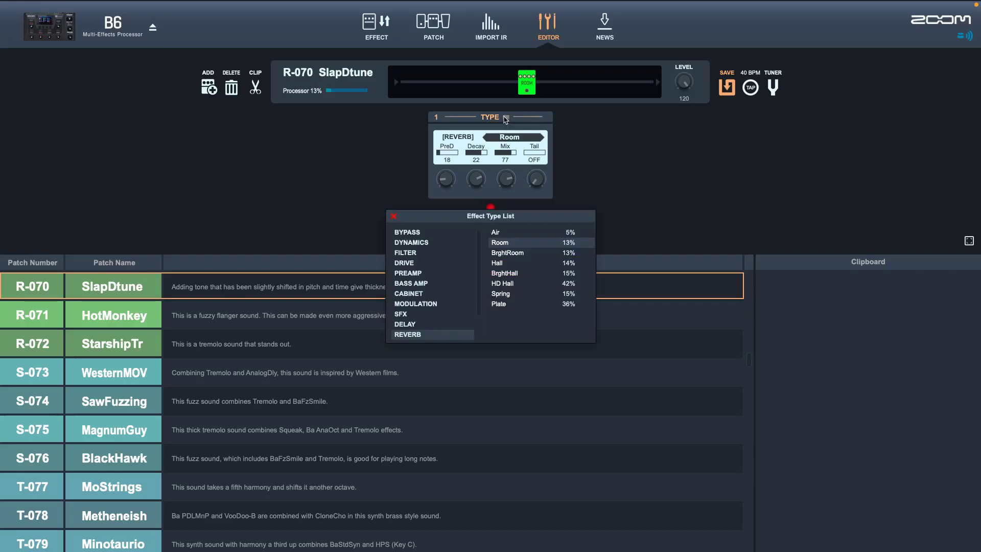
pyautogui.click(509, 253)
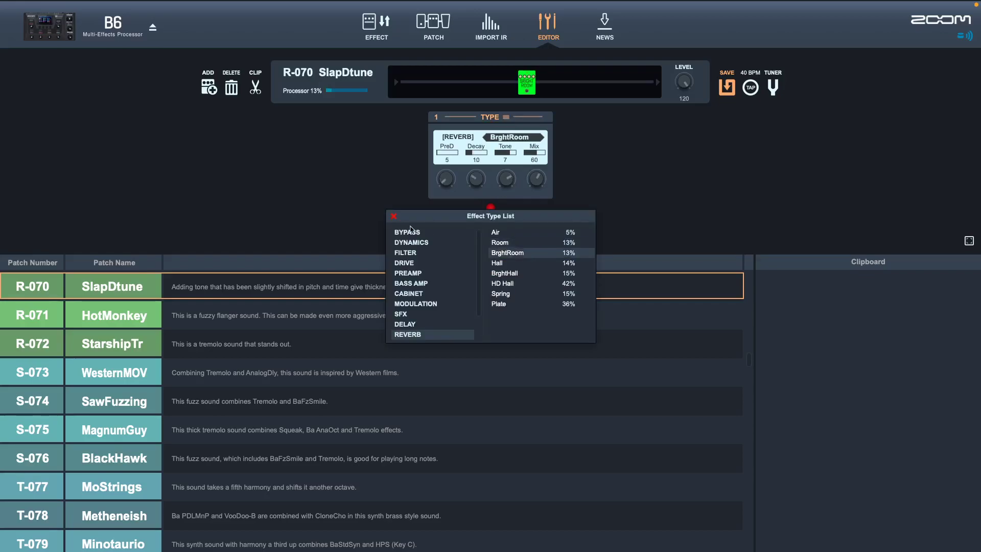
pyautogui.click(394, 216)
pyautogui.moveTo(444, 183); pyautogui.dragTo(447, 153)
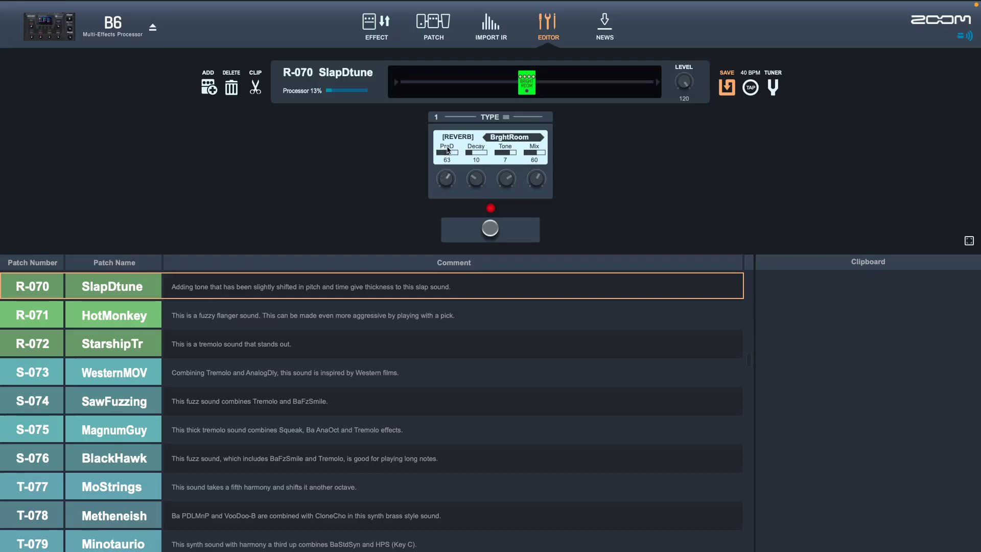
pyautogui.moveTo(509, 181); pyautogui.dragTo(508, 204)
pyautogui.moveTo(446, 177); pyautogui.dragTo(449, 209)
# Change the reverb type to Hall and set PreD to 32, Decay to 14 and Mix to 77.
pyautogui.click(507, 119)
pyautogui.click(503, 264)
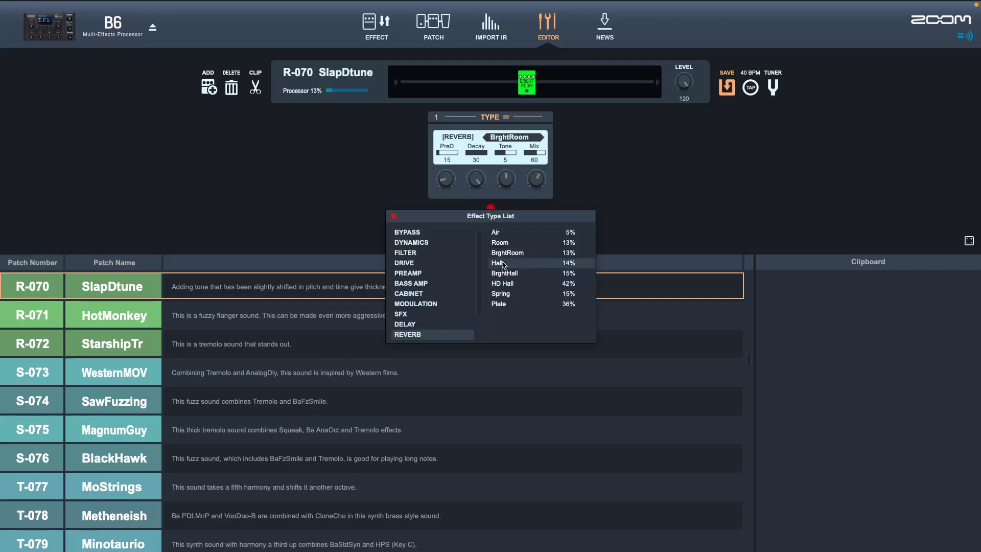
pyautogui.click(394, 214)
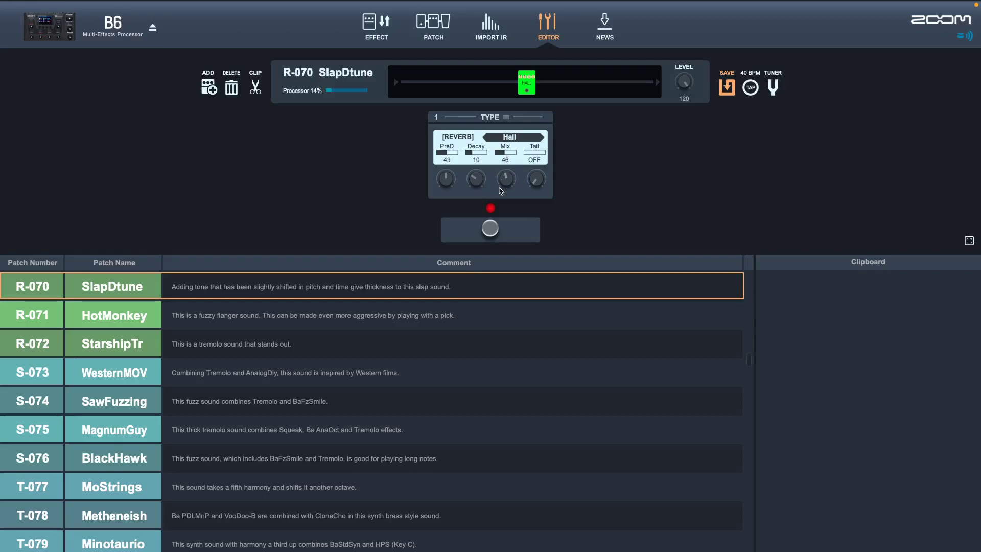
pyautogui.scroll(10, 508, 161)
pyautogui.scroll(13, 449, 178)
pyautogui.moveTo(448, 175); pyautogui.dragTo(442, 204)
# Change the reverb type to BrghtHall and set PreD to 18, Decay to 22, Tone to 7 and Mix to 84.
pyautogui.click(506, 118)
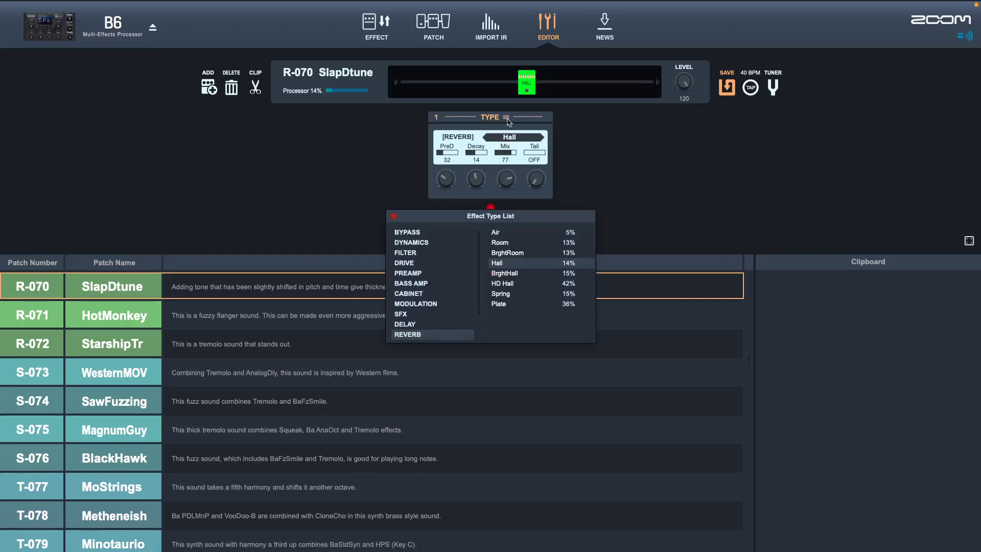
pyautogui.click(505, 274)
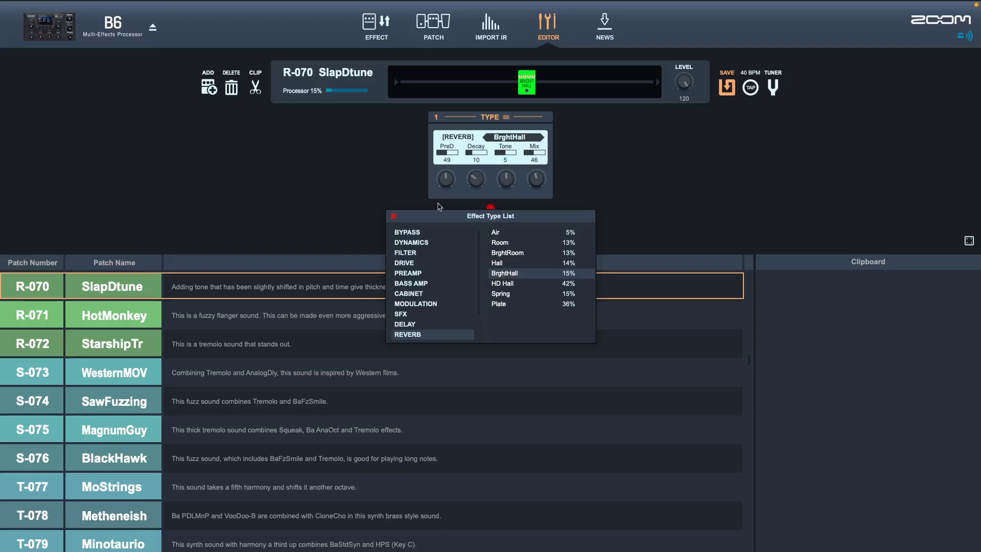
pyautogui.click(393, 216)
pyautogui.moveTo(475, 185)
pyautogui.mouseDown()
pyautogui.moveTo(480, 155)
pyautogui.moveTo(480, 167)
pyautogui.mouseUp()
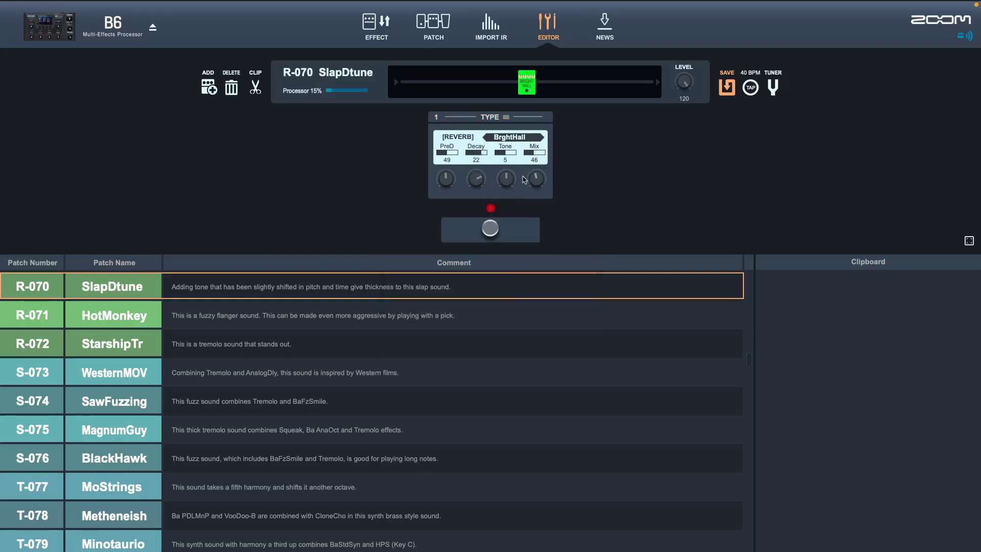
pyautogui.moveTo(535, 182); pyautogui.dragTo(534, 160)
pyautogui.moveTo(446, 182)
pyautogui.mouseDown()
pyautogui.moveTo(449, 207)
pyautogui.moveTo(447, 175)
pyautogui.mouseUp()
pyautogui.moveTo(505, 180)
pyautogui.mouseDown()
pyautogui.moveTo(505, 203)
pyautogui.moveTo(503, 162)
pyautogui.moveTo(503, 172)
pyautogui.mouseUp()
# Change the reverb type to HD Hall and raise its Mix to 78.
pyautogui.click(506, 119)
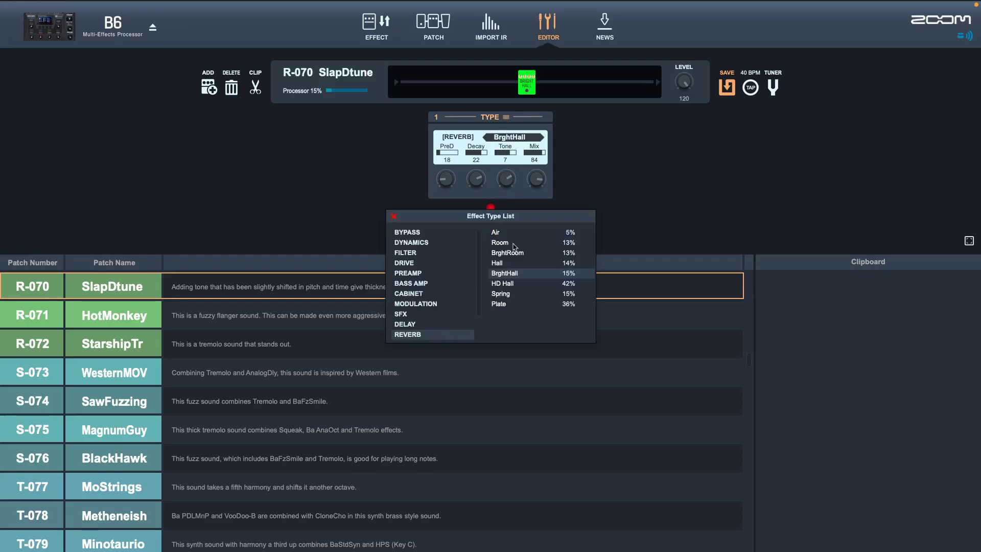
pyautogui.click(510, 282)
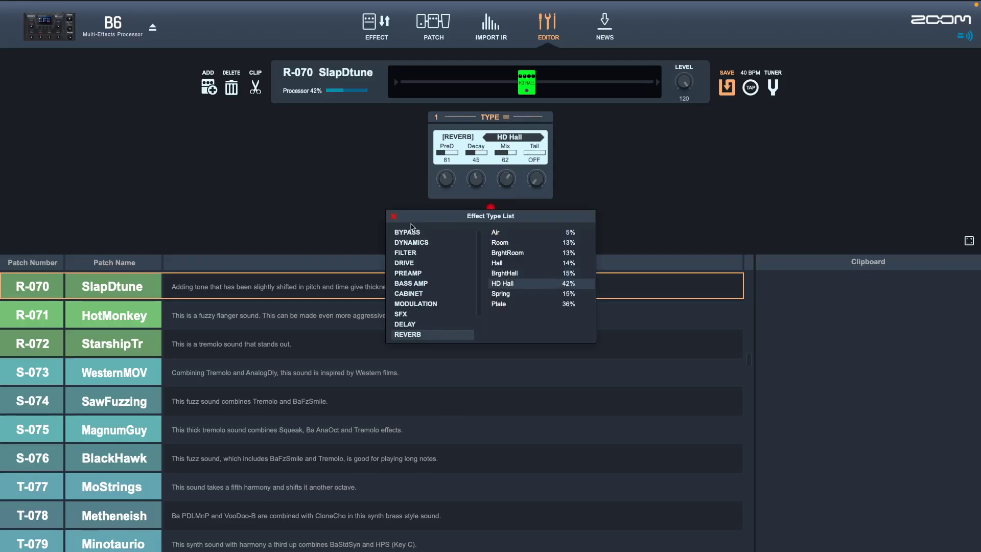
pyautogui.click(394, 216)
pyautogui.moveTo(502, 185); pyautogui.dragTo(500, 175)
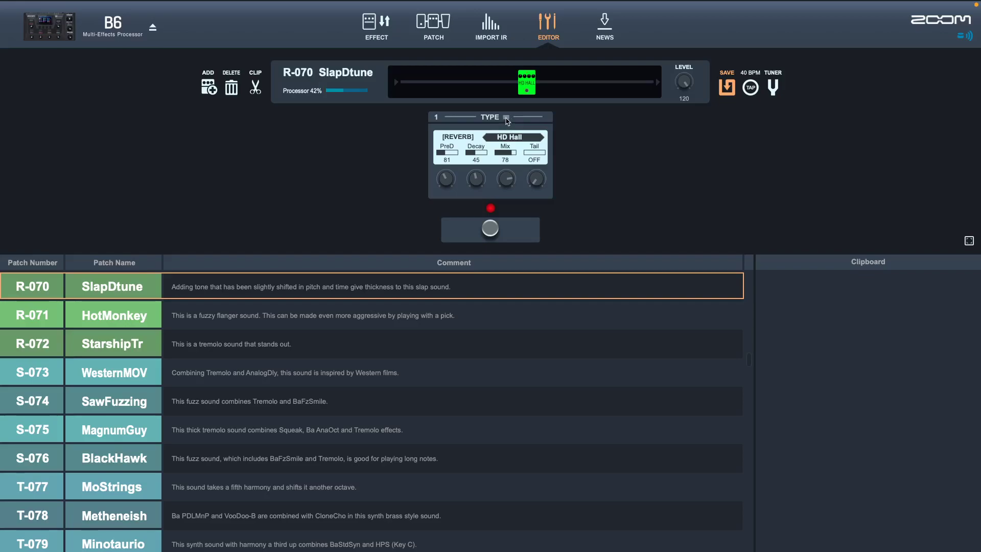
# Change the reverb type to Spring and raise its Mix to 85.
pyautogui.click(506, 117)
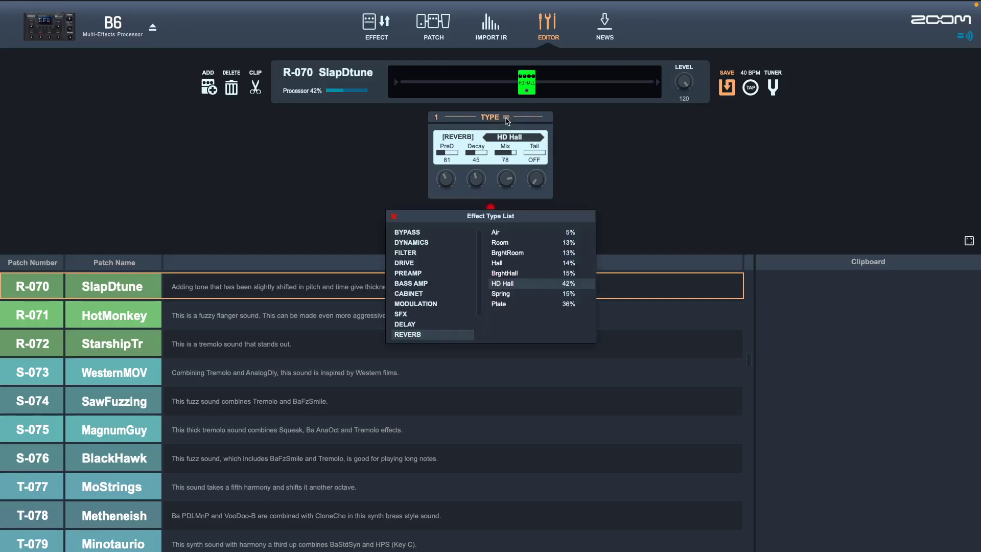
pyautogui.click(505, 296)
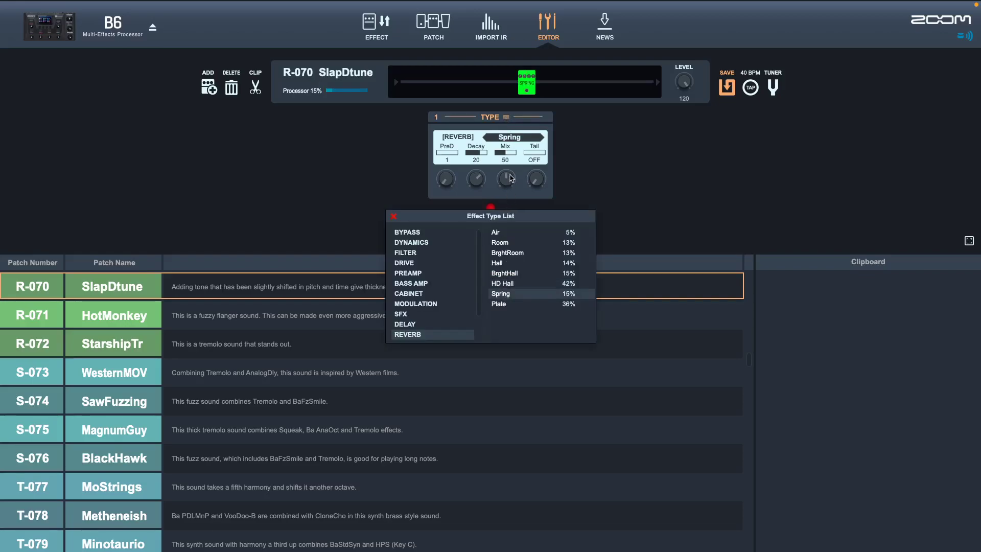
pyautogui.click(394, 216)
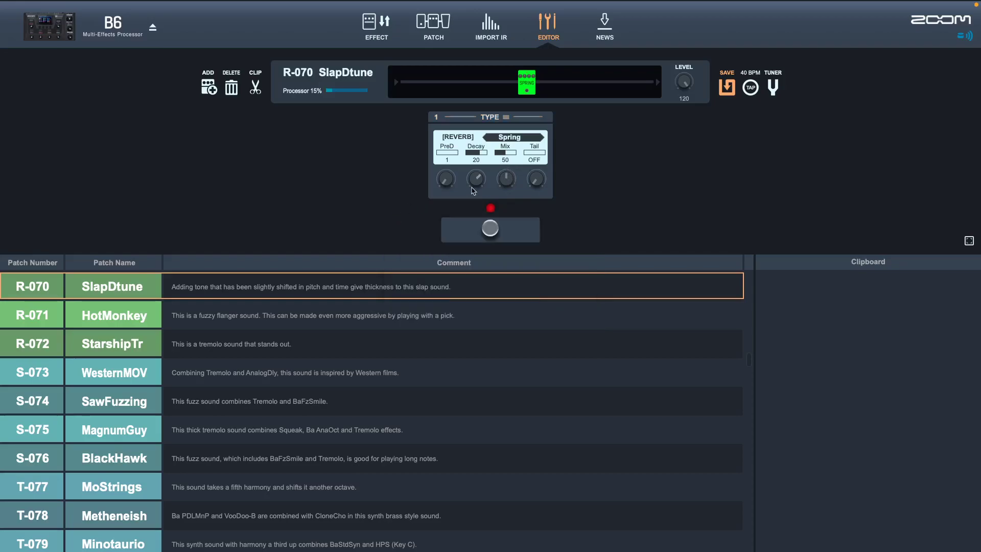
pyautogui.moveTo(507, 182); pyautogui.dragTo(504, 159)
# Change the reverb type to Plate and raise its Mix to 74.
pyautogui.click(506, 117)
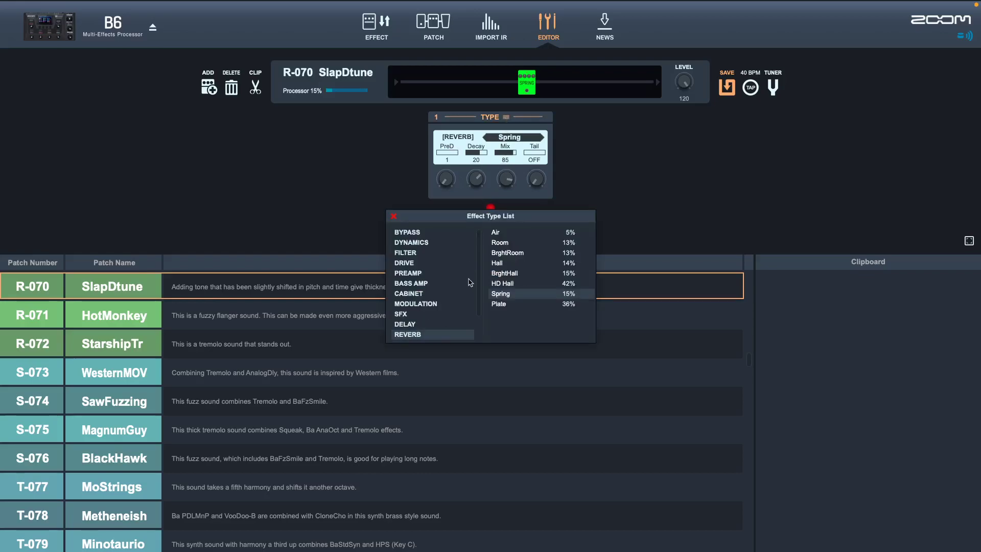
pyautogui.click(503, 304)
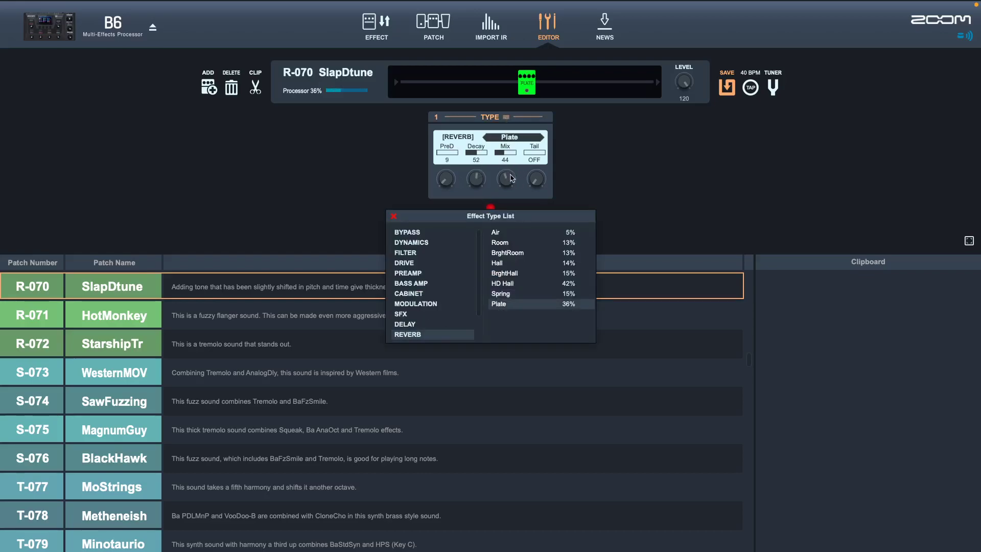
pyautogui.click(394, 216)
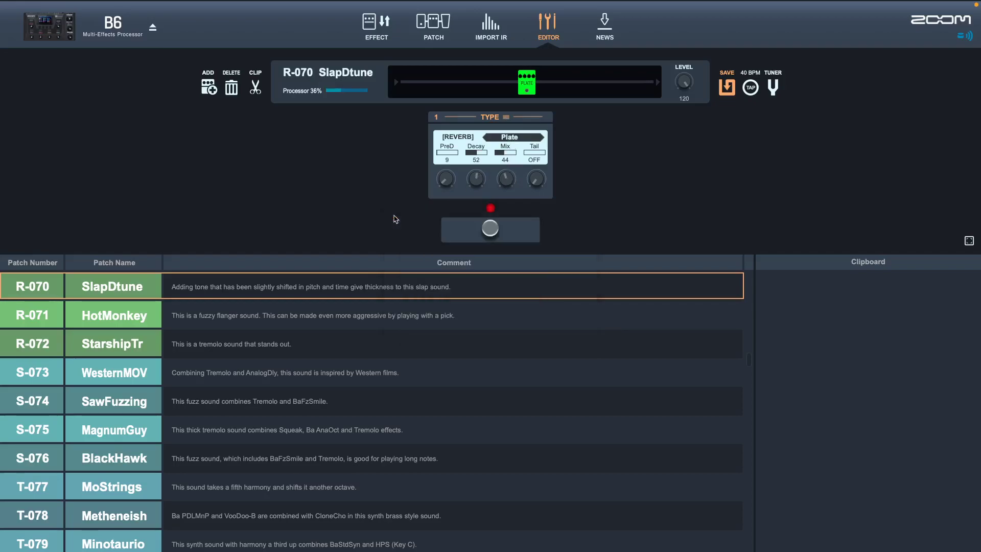
pyautogui.moveTo(506, 181); pyautogui.dragTo(507, 158)
# Switch the reverb type back to Air and raise its Mix to 94.
pyautogui.click(505, 120)
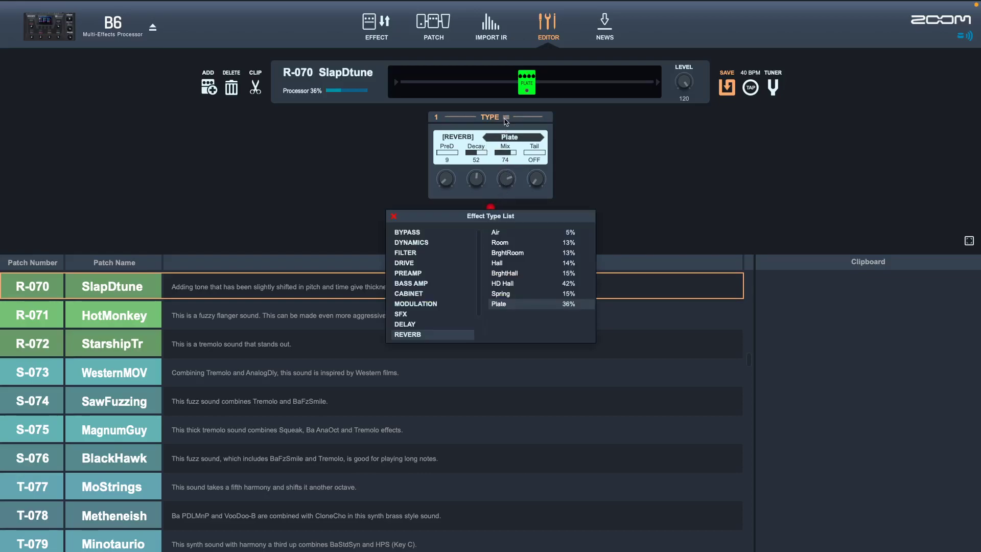
pyautogui.click(496, 231)
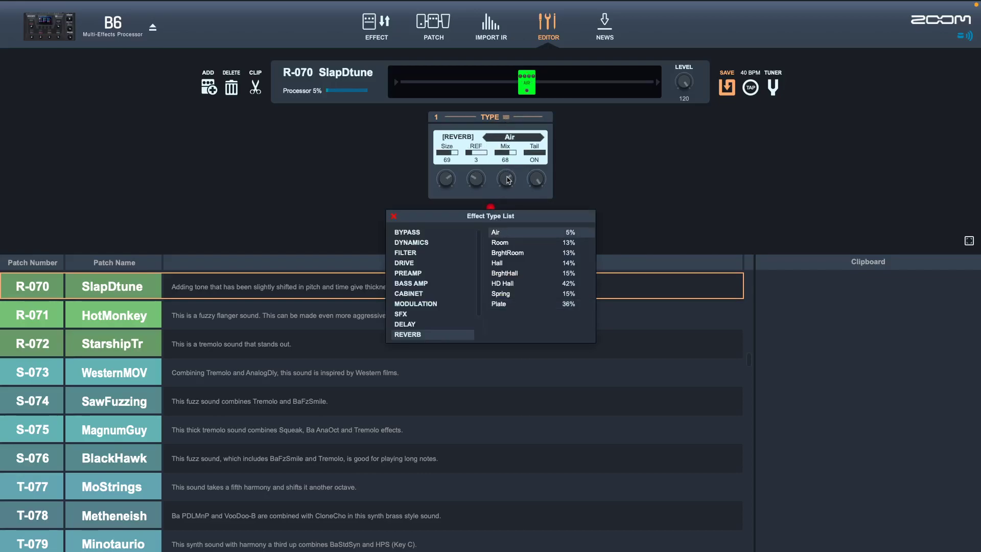
pyautogui.click(393, 216)
pyautogui.moveTo(504, 184); pyautogui.dragTo(506, 166)
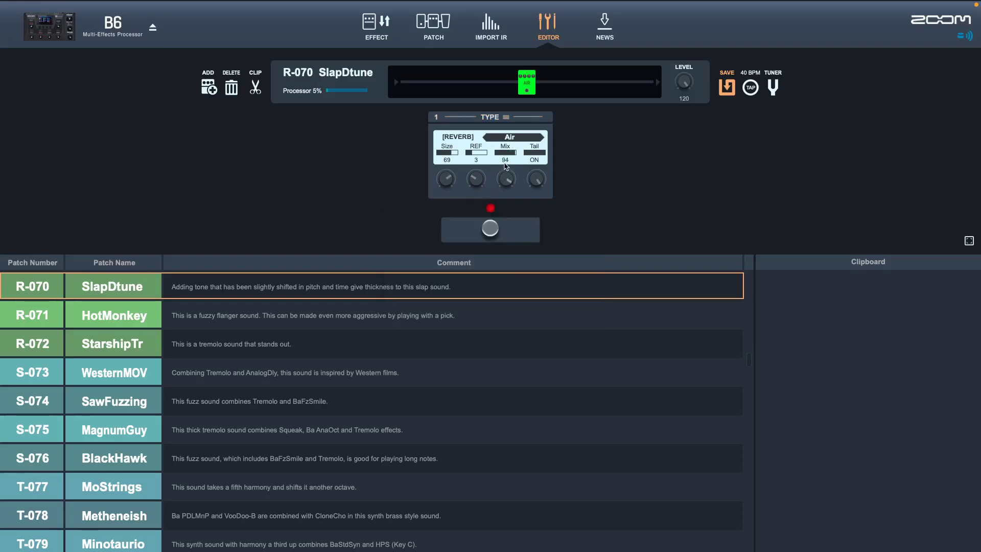
# Switch the reverb type back to Room and raise its Mix further.
pyautogui.click(508, 119)
pyautogui.click(511, 244)
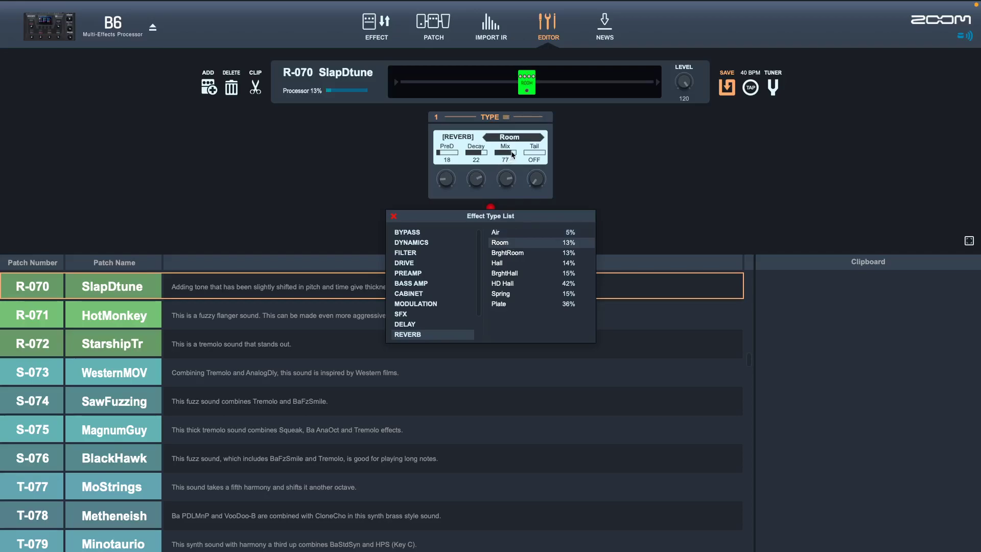
pyautogui.click(393, 216)
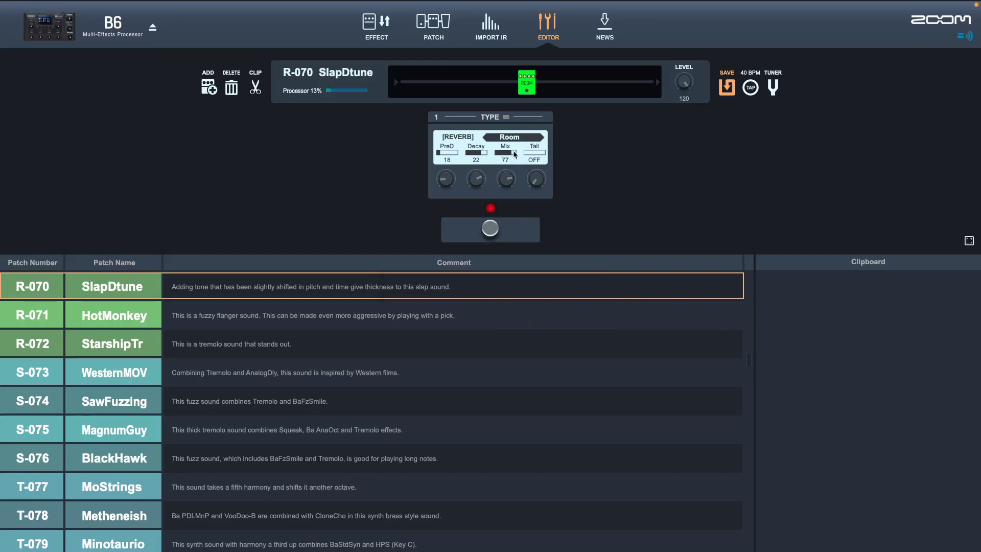
pyautogui.moveTo(501, 186); pyautogui.dragTo(503, 174)
# Switch the reverb type back to BrghtRoom and raise its Mix to 89.
pyautogui.click(509, 119)
pyautogui.click(518, 257)
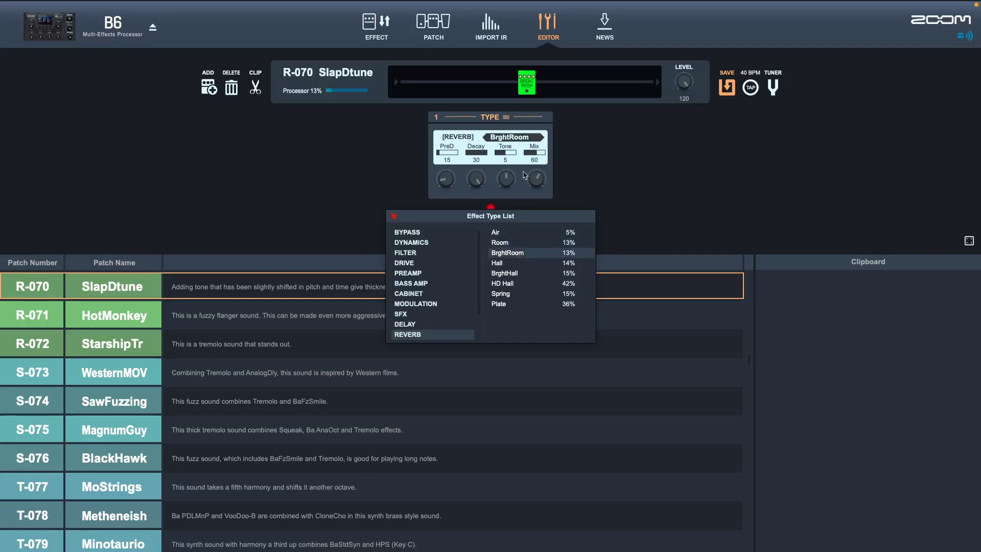
pyautogui.click(393, 217)
pyautogui.moveTo(537, 180); pyautogui.dragTo(532, 152)
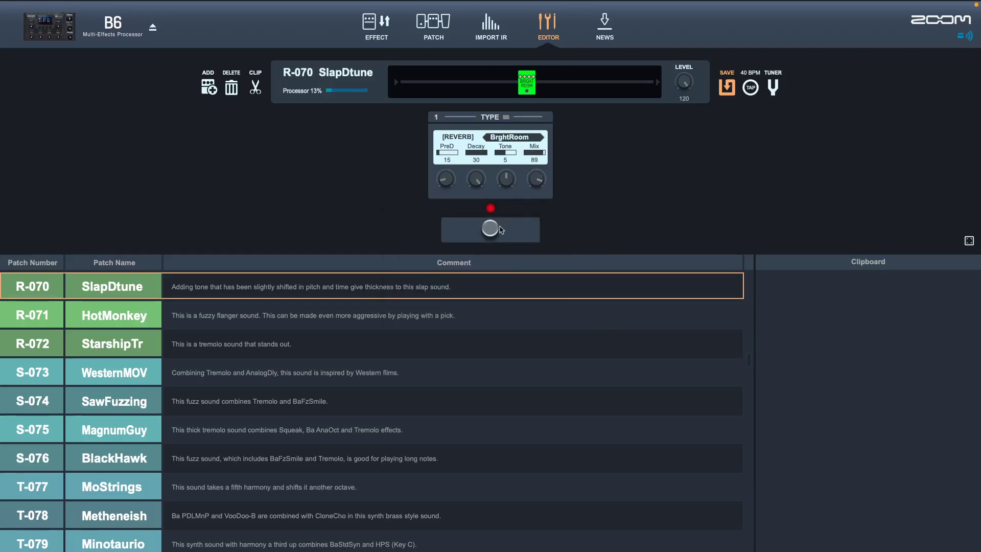